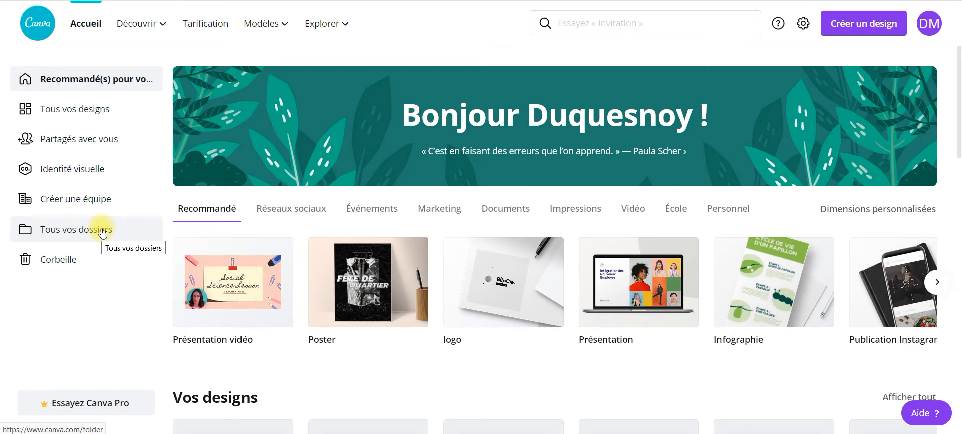
Step: Create a new poster design and browse the suggested poster template categories
left_click(361, 275)
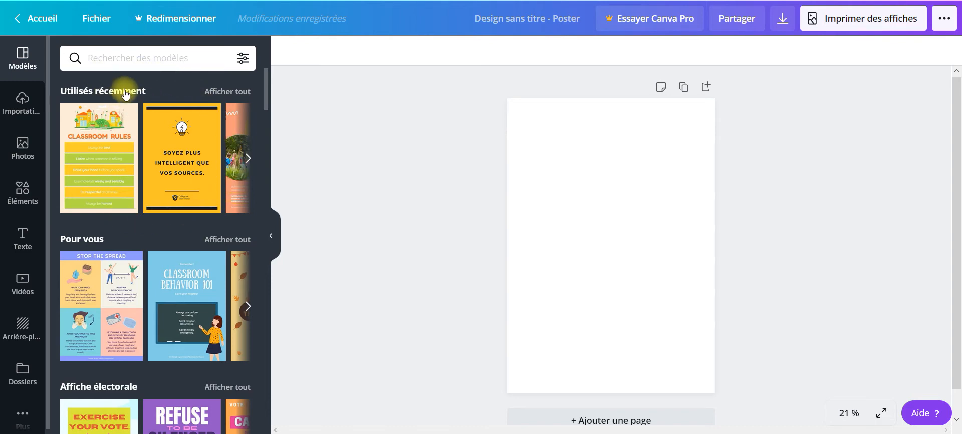
scroll(159, 105, "down", 3)
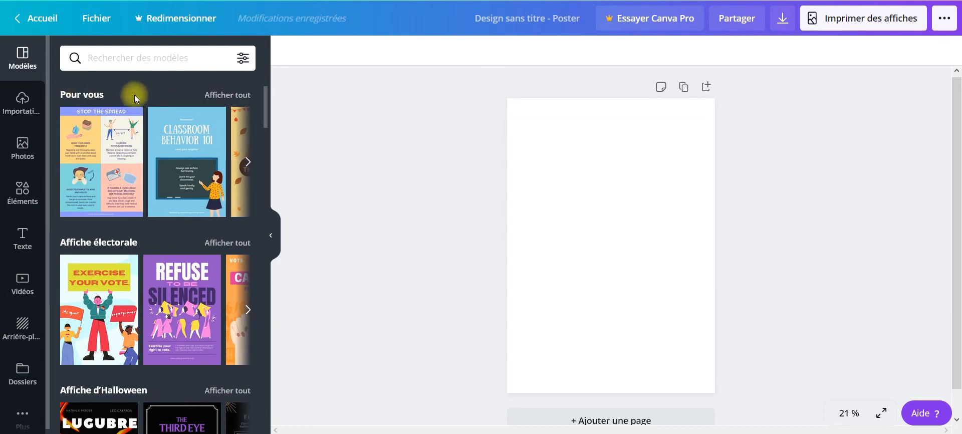
scroll(134, 95, "down", 3)
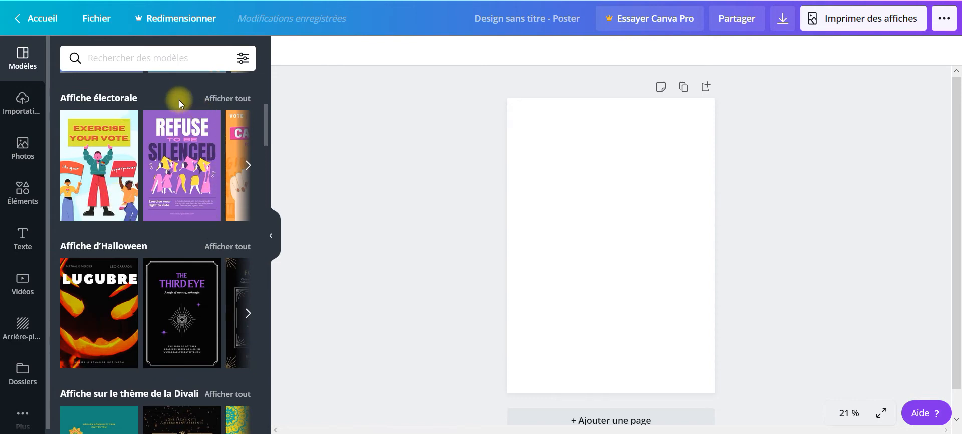
scroll(179, 101, "down", 8)
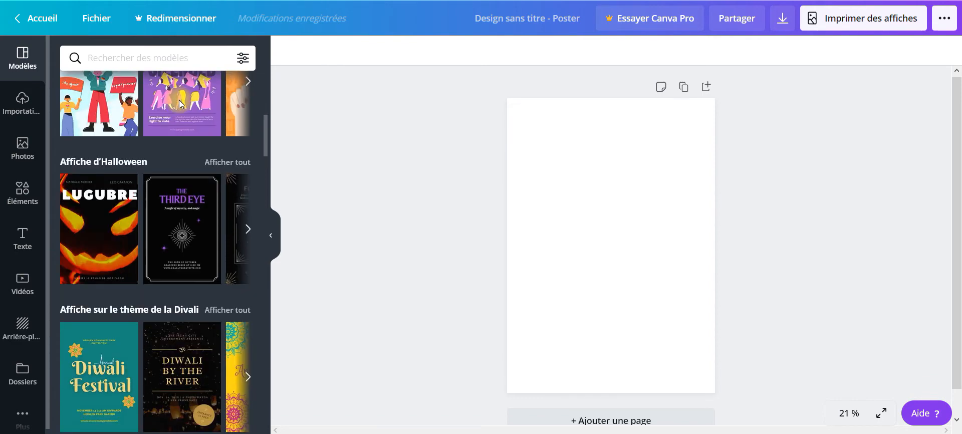
scroll(180, 104, "down", 5)
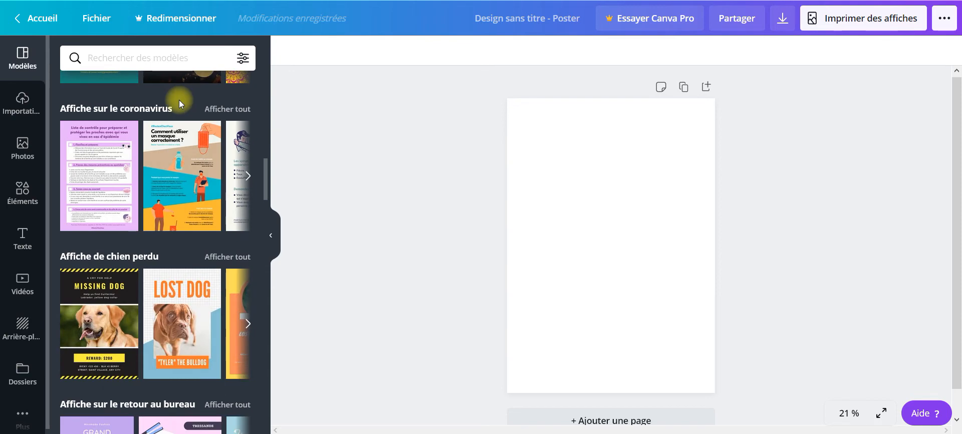
Step: Search the templates for "recette" and look through the matching posters
left_click(165, 59)
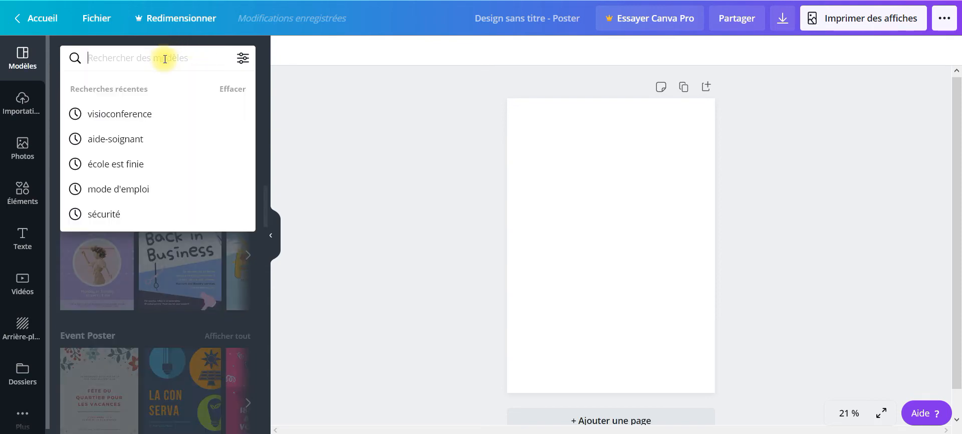
type("recette")
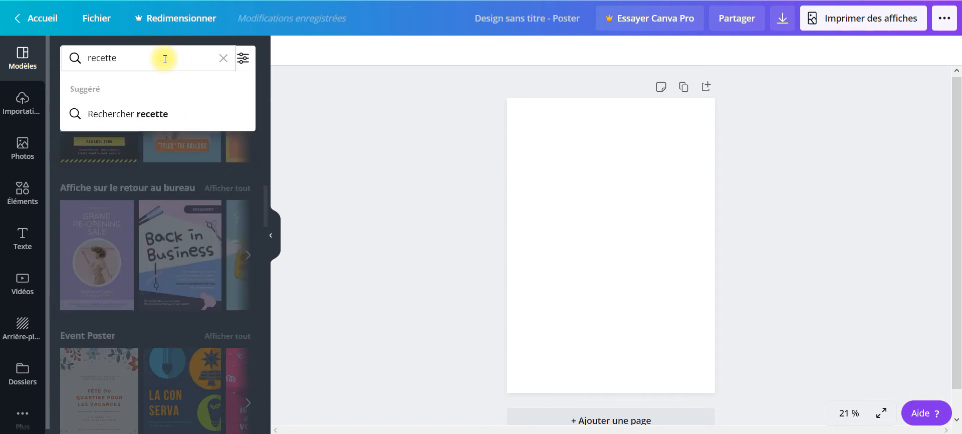
key("Return")
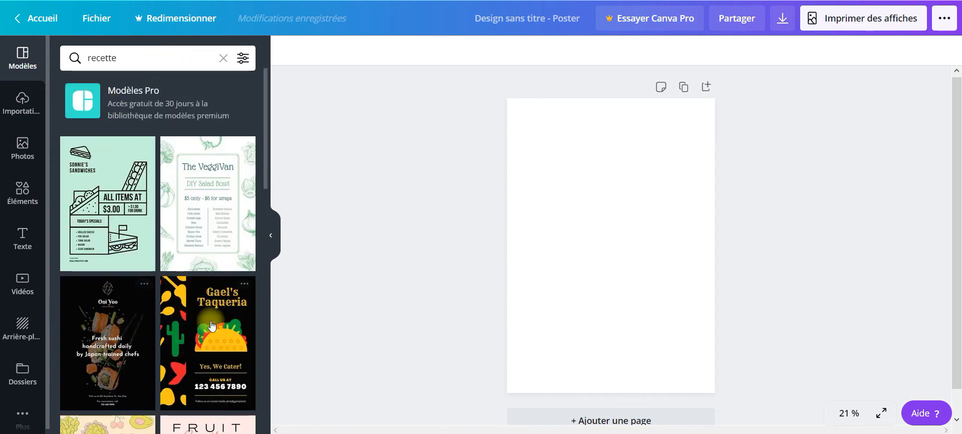
scroll(146, 221, "down", 4)
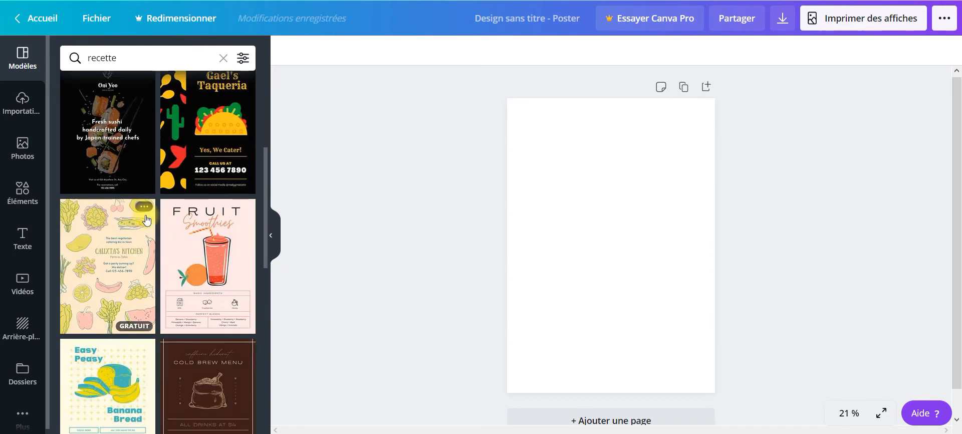
scroll(146, 221, "down", 5)
scroll(142, 208, "up", 9)
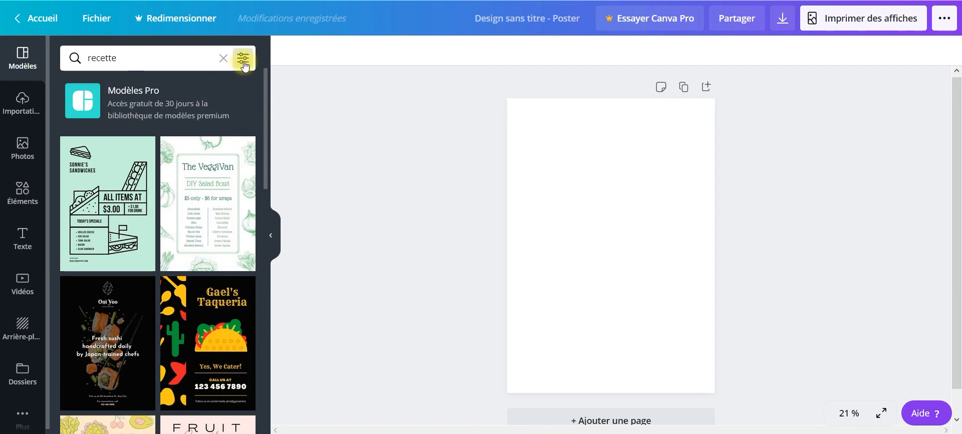
Step: Filter the template results by the language Français (France)
left_click(243, 59)
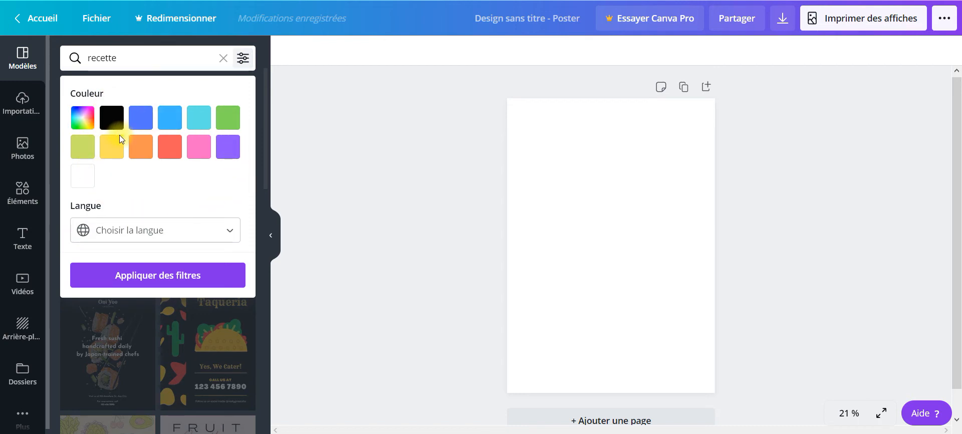
left_click(188, 232)
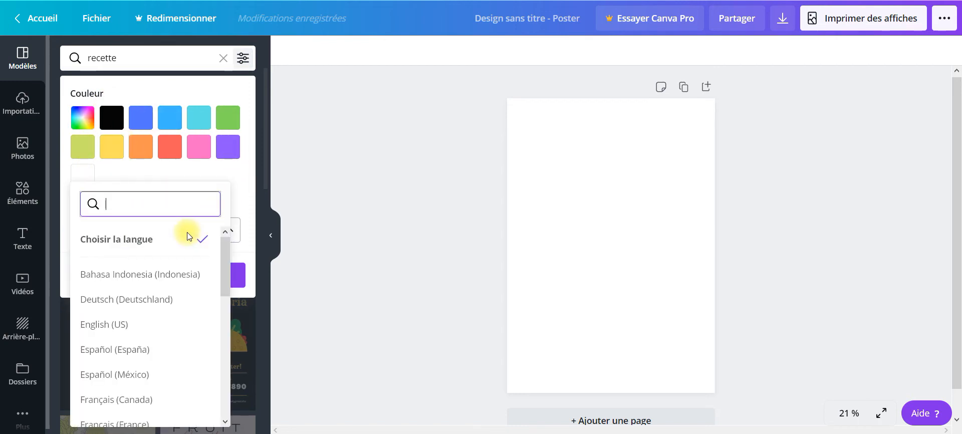
type("fr")
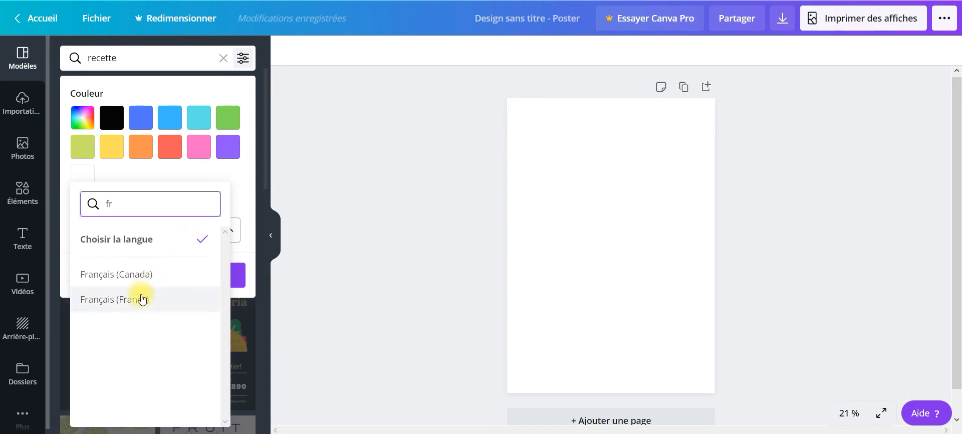
left_click(196, 298)
left_click(173, 277)
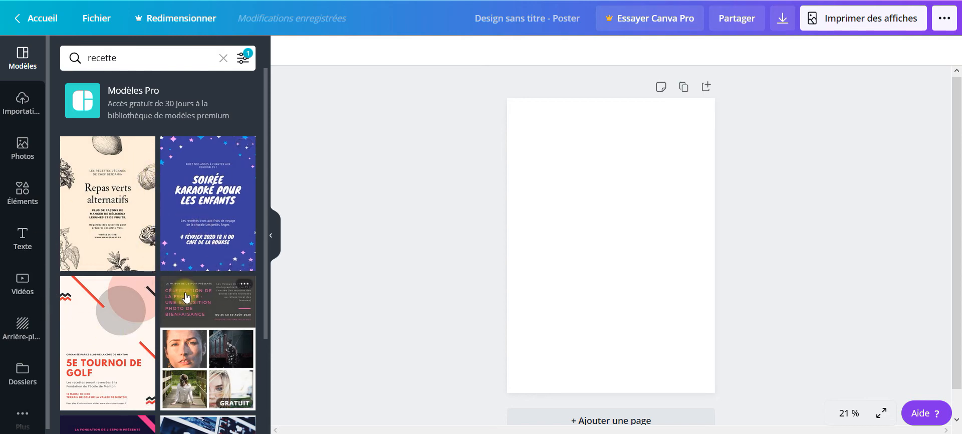
Step: Apply the beige "Repas verts alternatifs" template to the blank poster page
scroll(185, 296, "down", 2)
scroll(187, 298, "up", 2)
left_click(94, 221)
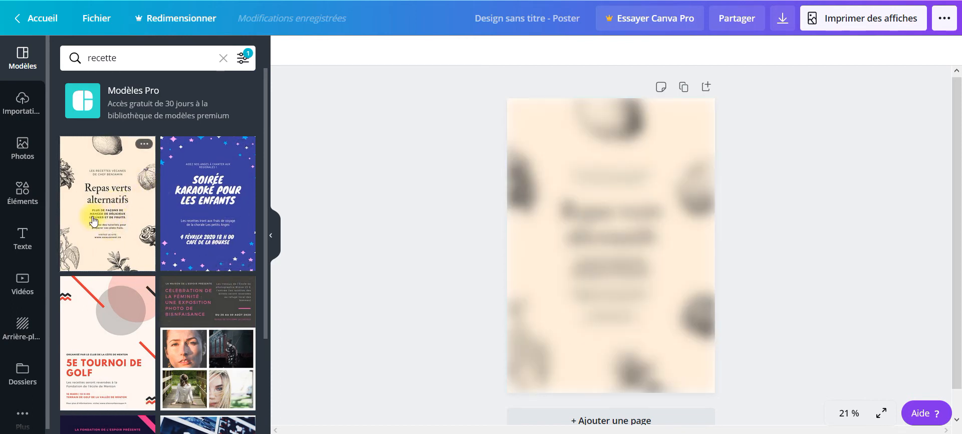
left_click(584, 236)
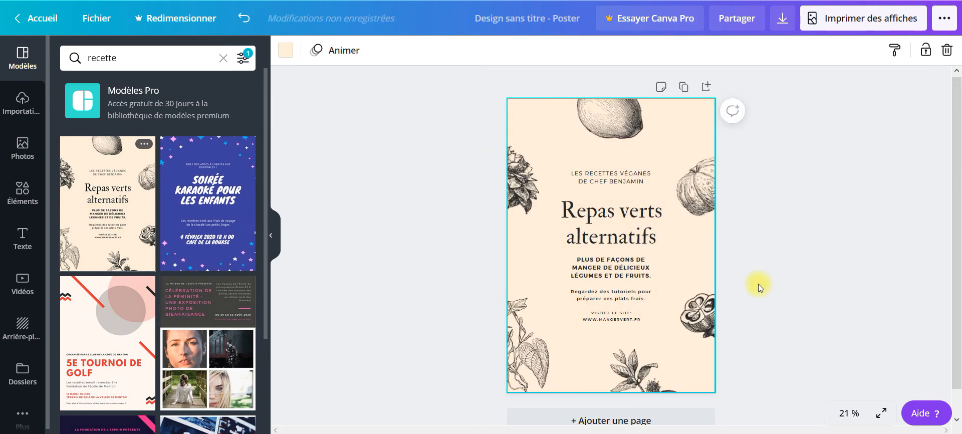
Step: Replace the chef's name in the "Les recettes véganes de" line above the heading with another first name
left_click(614, 178)
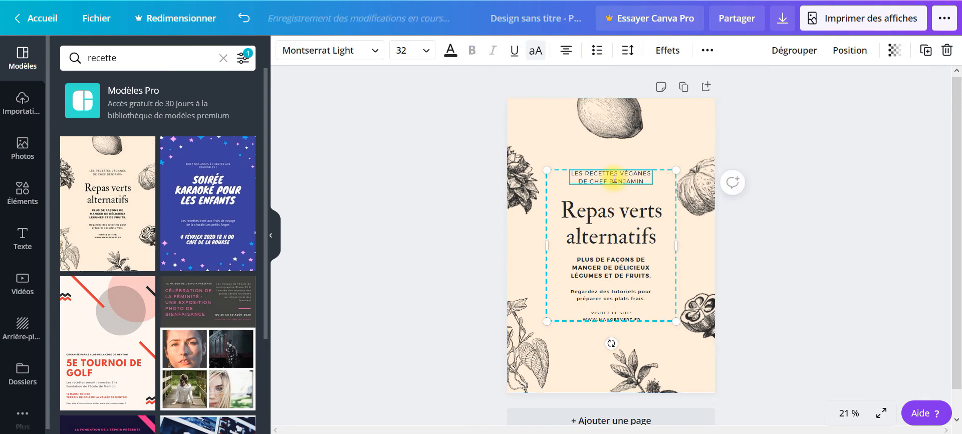
left_click_drag(590, 181, 645, 182)
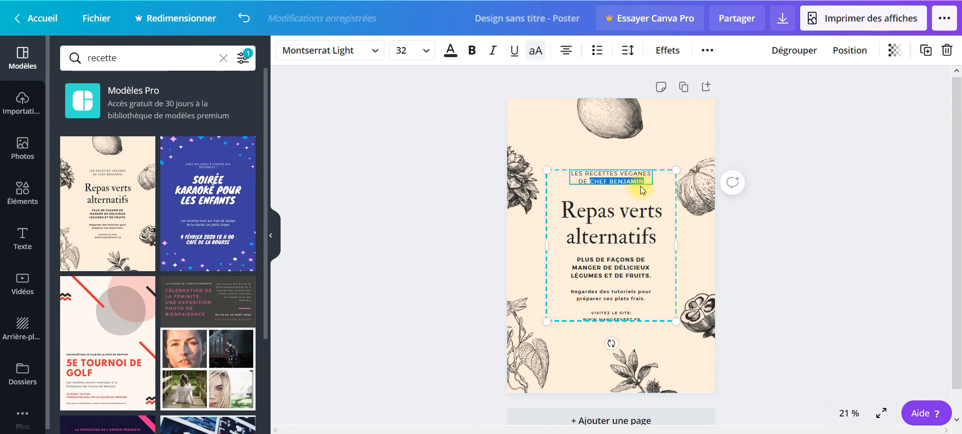
type("MAXIME")
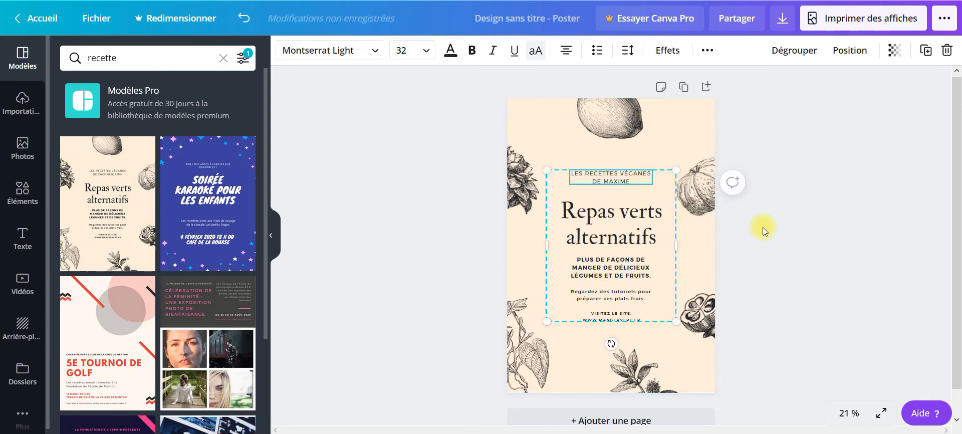
left_click(777, 229)
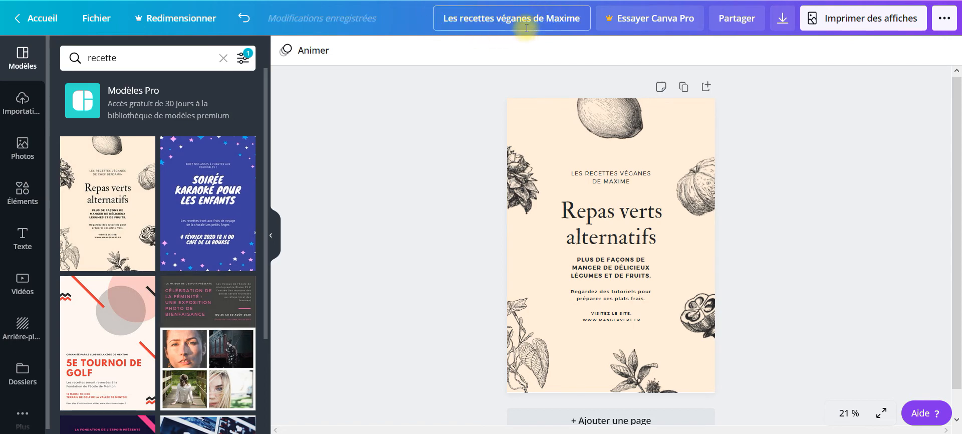
Step: Rename the design by removing the word "véganes" from its title
left_click_drag(532, 20, 508, 23)
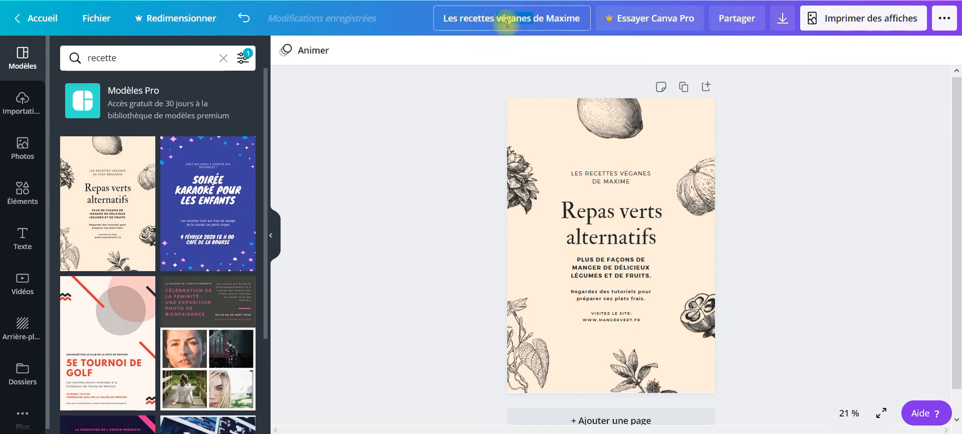
key("BackSpace")
key("Delete")
key("Delete")
key("Delete")
type("de")
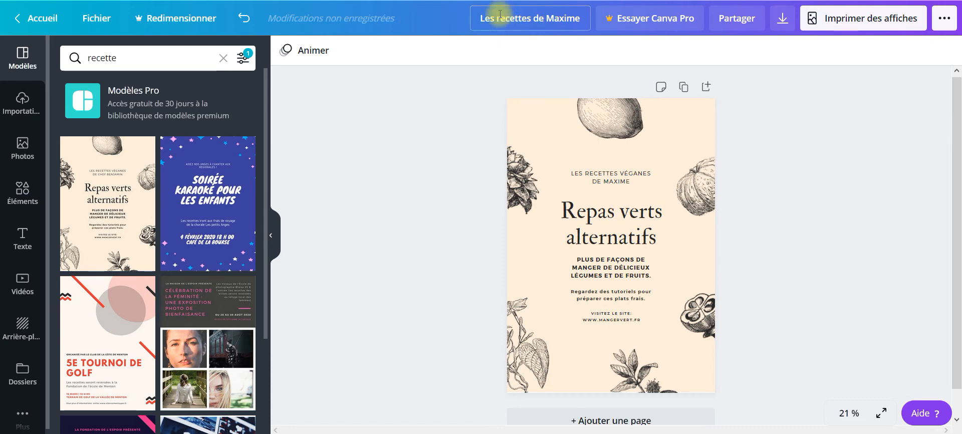
key("Return")
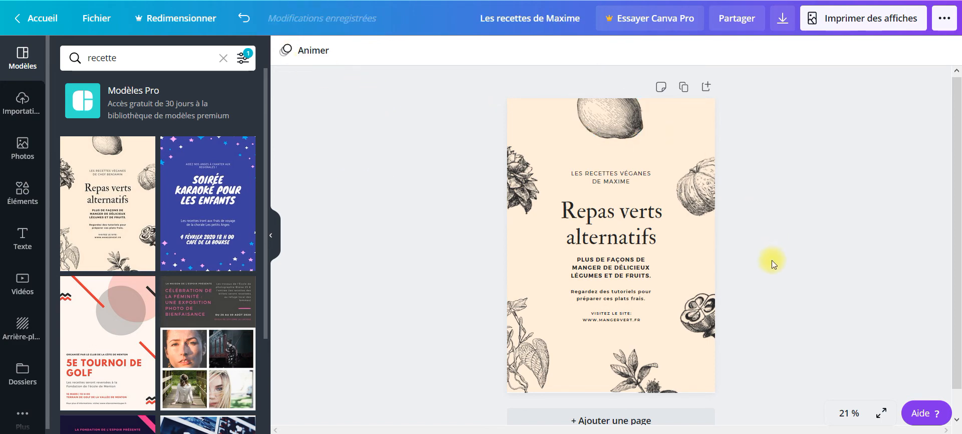
Step: Check the poster's download options, including the file type and the cost of its premium images
left_click(783, 20)
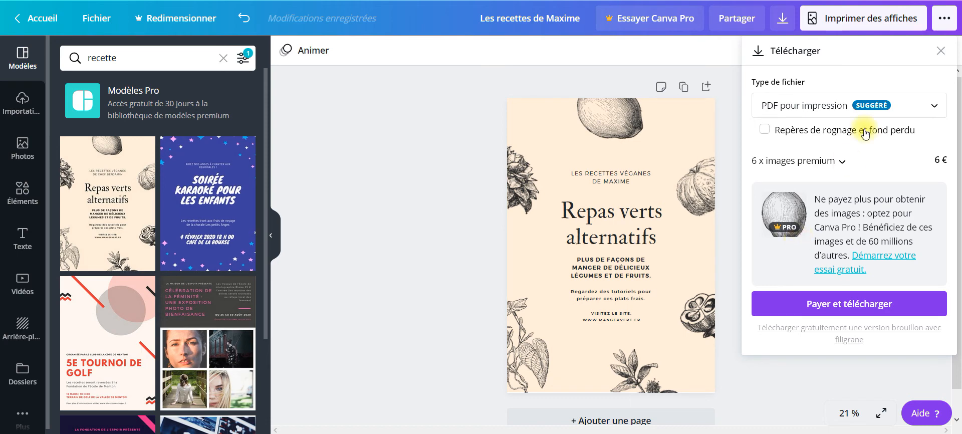
left_click(941, 51)
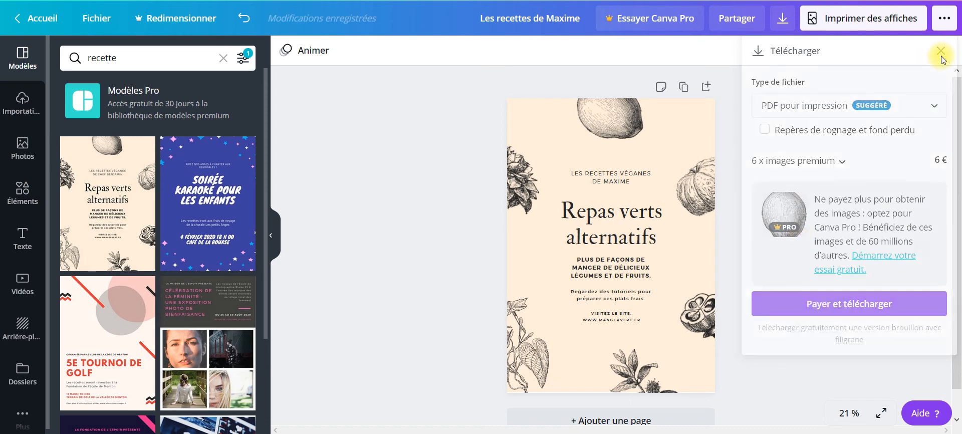
Step: Delete the three premium illustrations around the poster's upper part: the flower-like vegetable, the lemon and the pumpkin
left_click(525, 183)
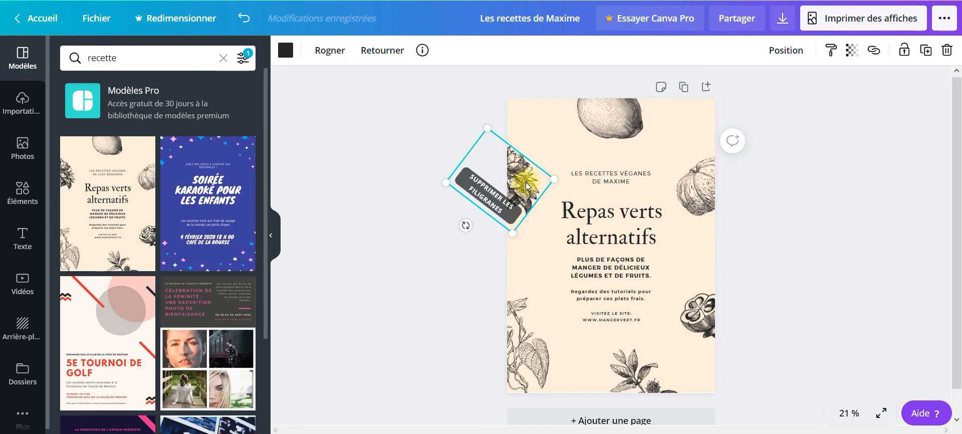
left_click_drag(526, 183, 614, 134)
key("Delete")
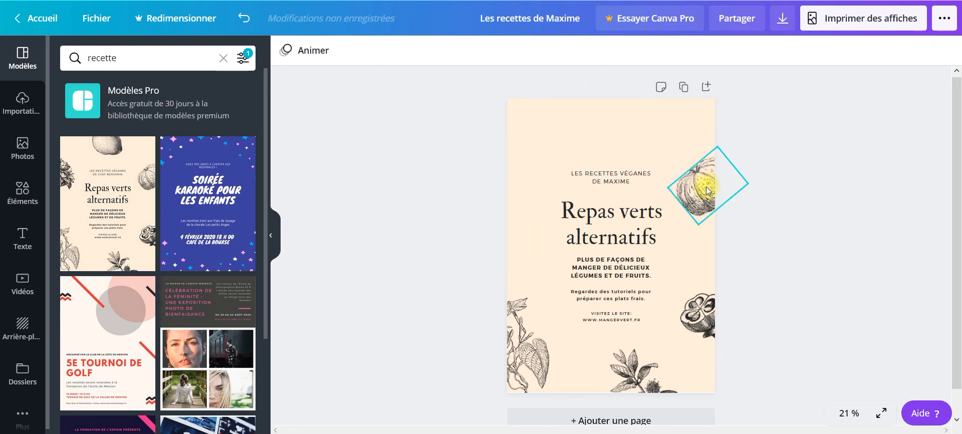
left_click(706, 187)
key("Delete")
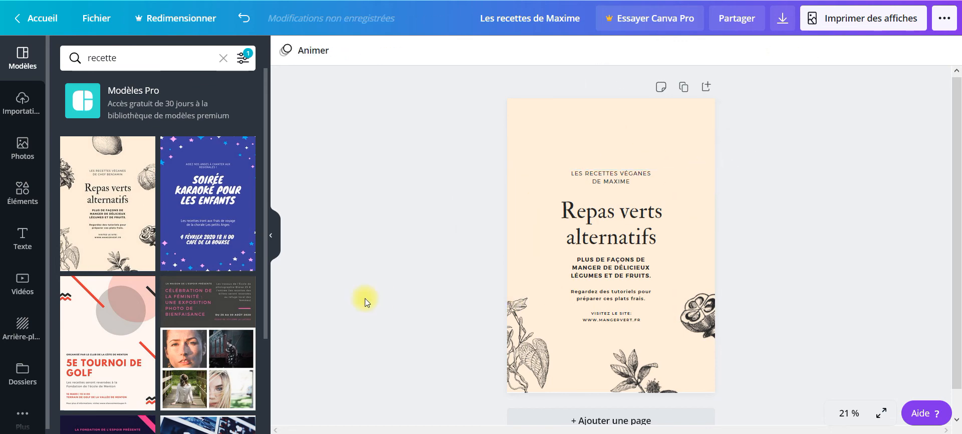
Step: Search the photos for "légume" and place the free vegetable photo with the dark background in the poster's lower-left corner
left_click(22, 145)
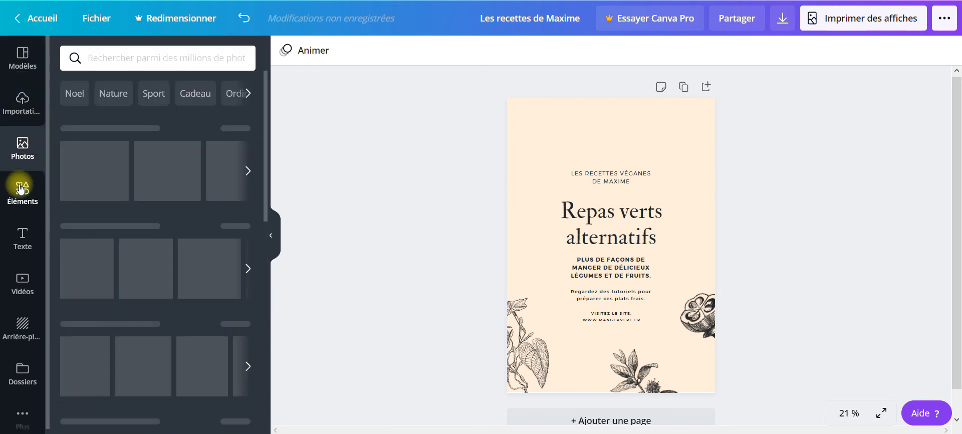
left_click(126, 50)
type("lé")
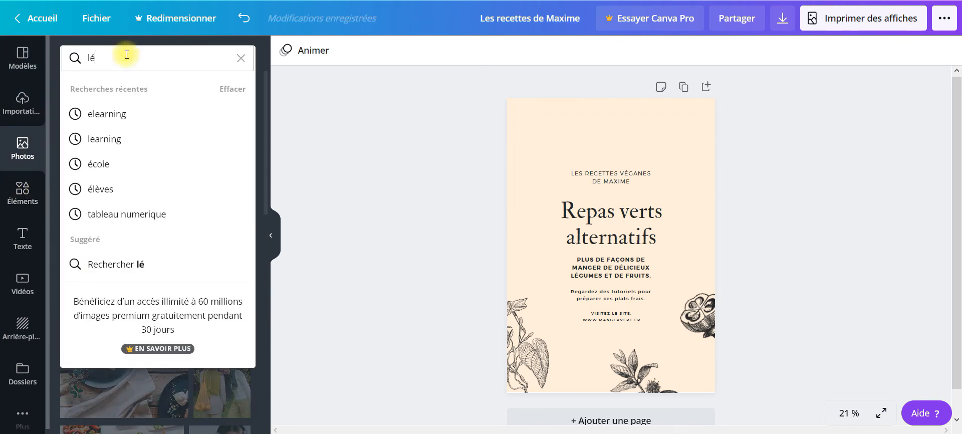
type("gume")
key("Return")
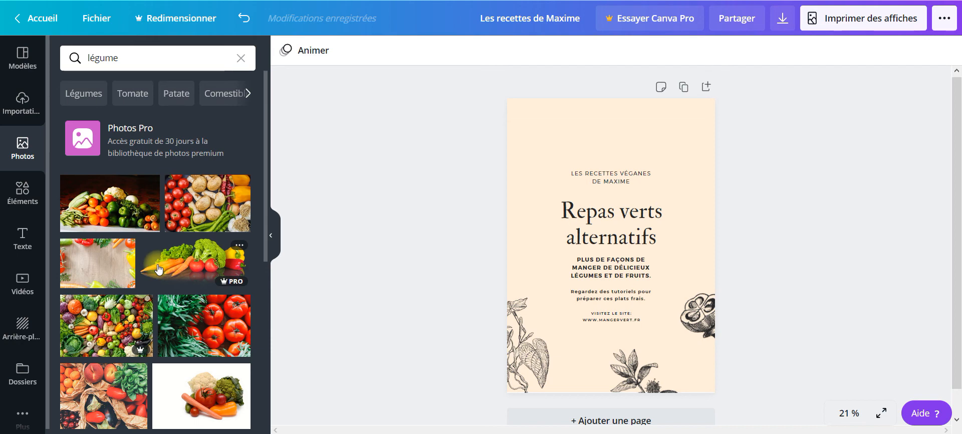
scroll(158, 270, "down", 2)
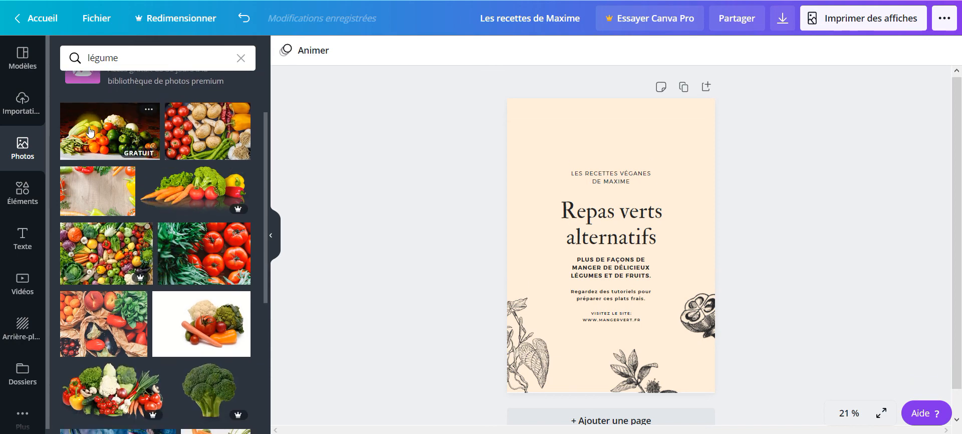
left_click_drag(91, 132, 539, 340)
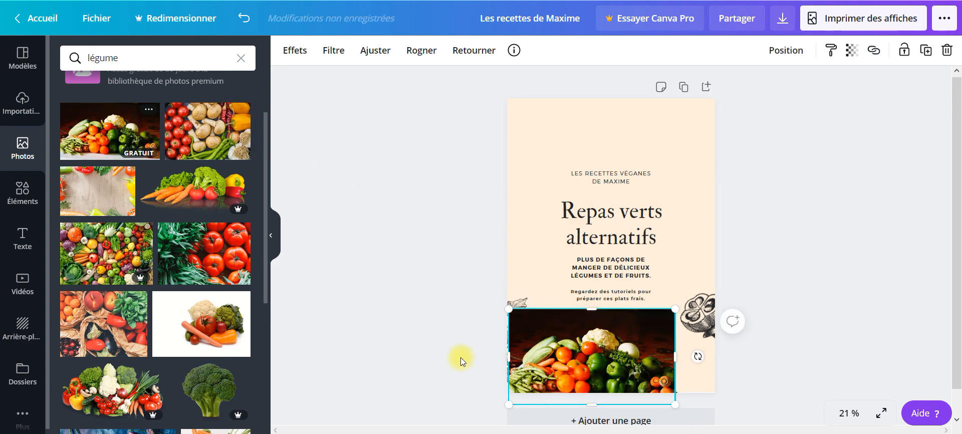
Step: Delete the leafy plant illustration behind the vegetable photo and the halved fruit illustration at the poster's right edge
left_click(518, 301)
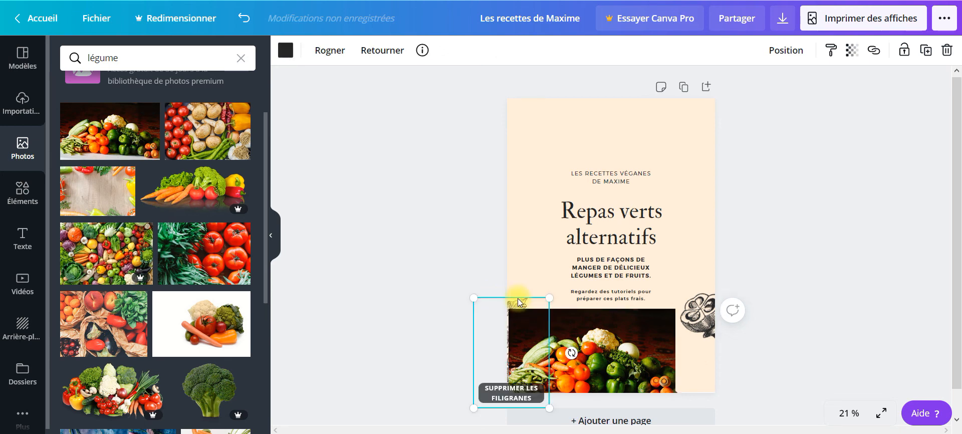
key("Delete")
left_click(690, 308)
key("Delete")
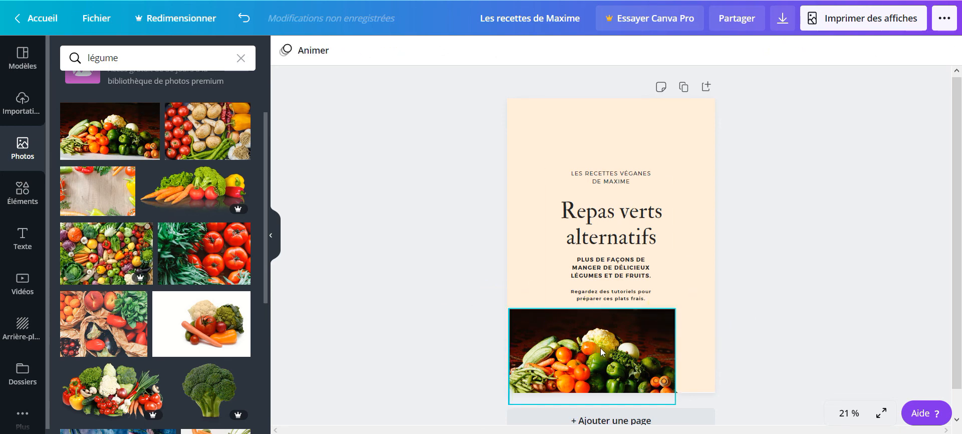
Step: Move the vegetable photo up and delete the leftover element behind it near the poster's lower edge
left_click_drag(600, 353, 609, 304)
left_click(629, 374)
key("Delete")
Step: Align the vegetable photo with the poster's lower-left corner and enlarge it to span the full page width
left_click(597, 327)
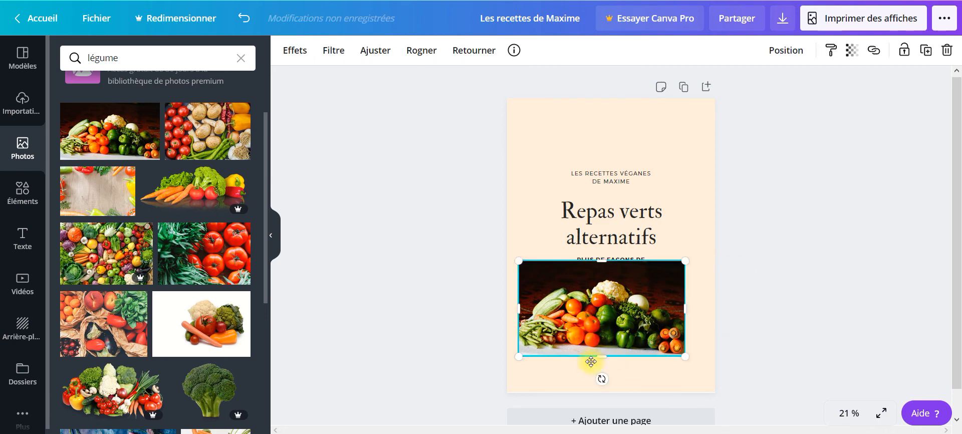
left_click_drag(591, 361, 585, 360)
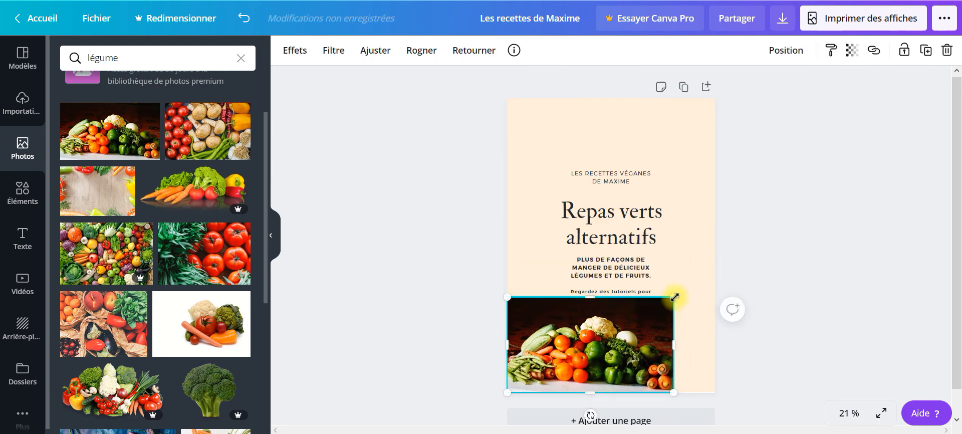
left_click_drag(673, 296, 754, 248)
left_click(813, 230)
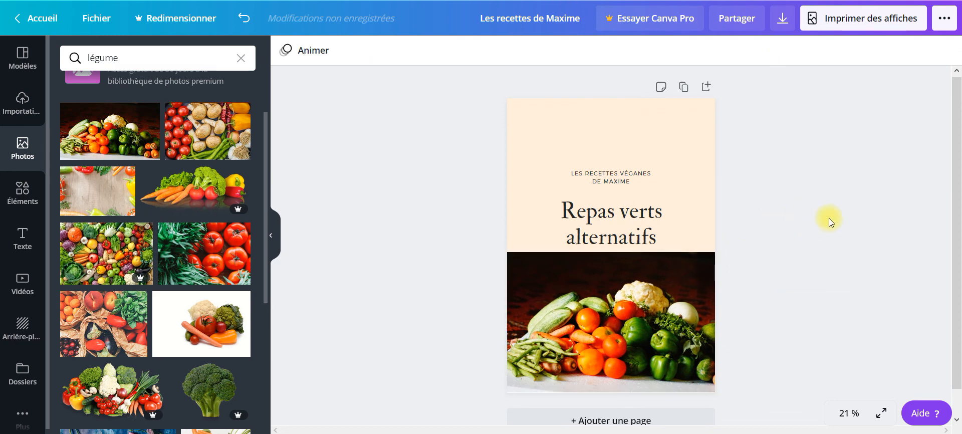
Step: Check which file types the poster can be downloaded in, leaving the suggested print PDF option unchanged
left_click(783, 19)
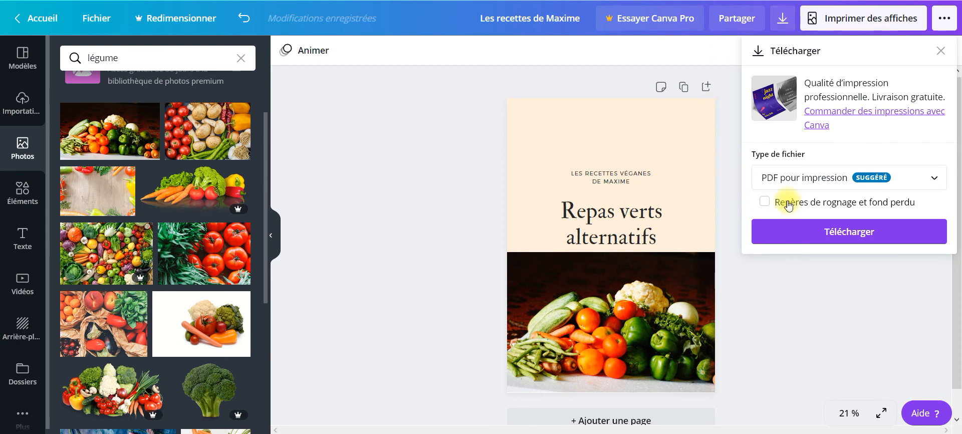
left_click(922, 184)
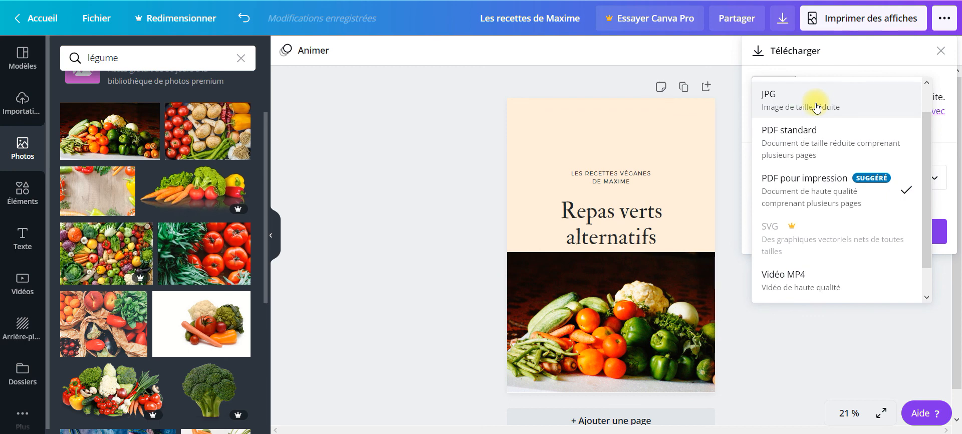
left_click(360, 120)
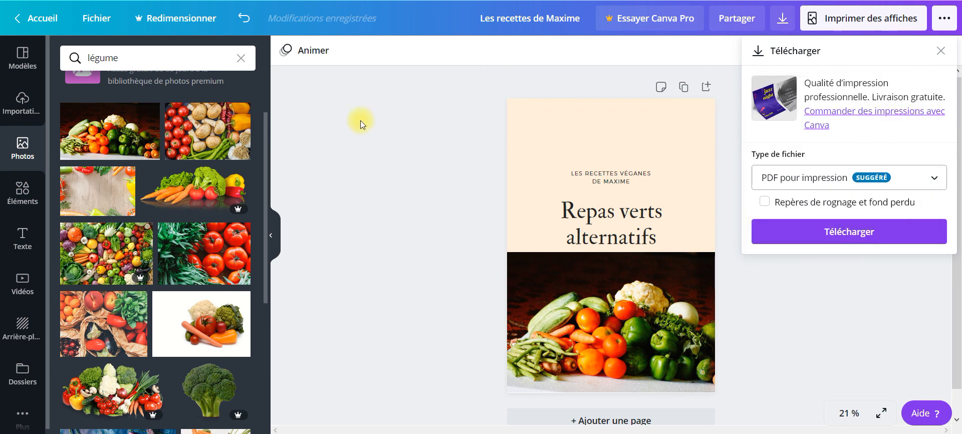
left_click(360, 120)
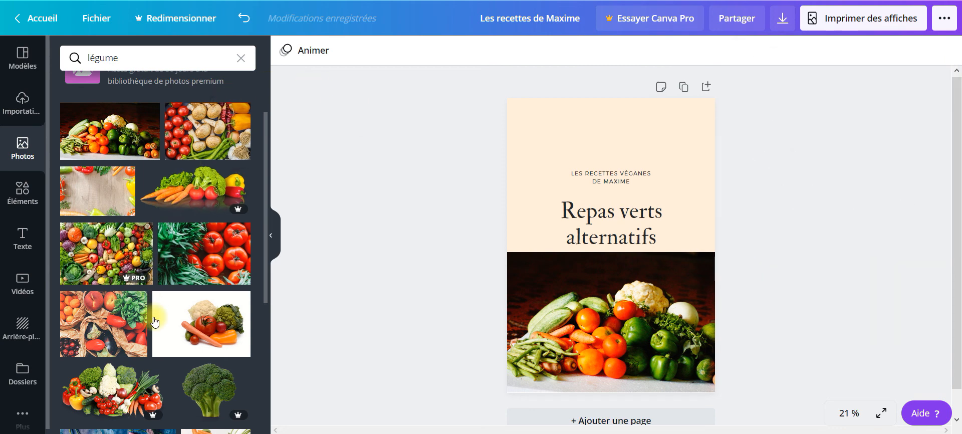